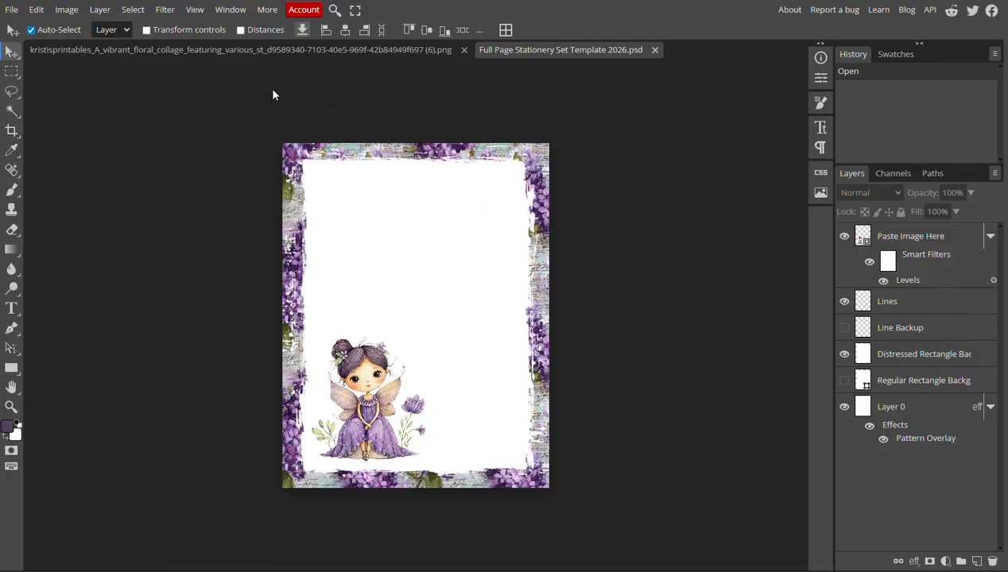
Hide the Lines layer of the stationery template
left_click(191, 11)
left_click(208, 28)
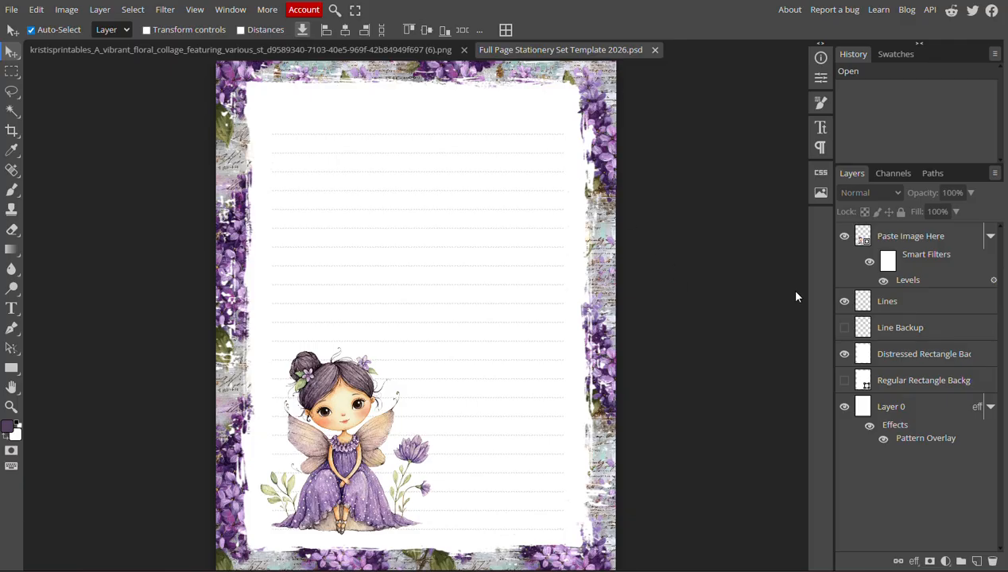
left_click(919, 308)
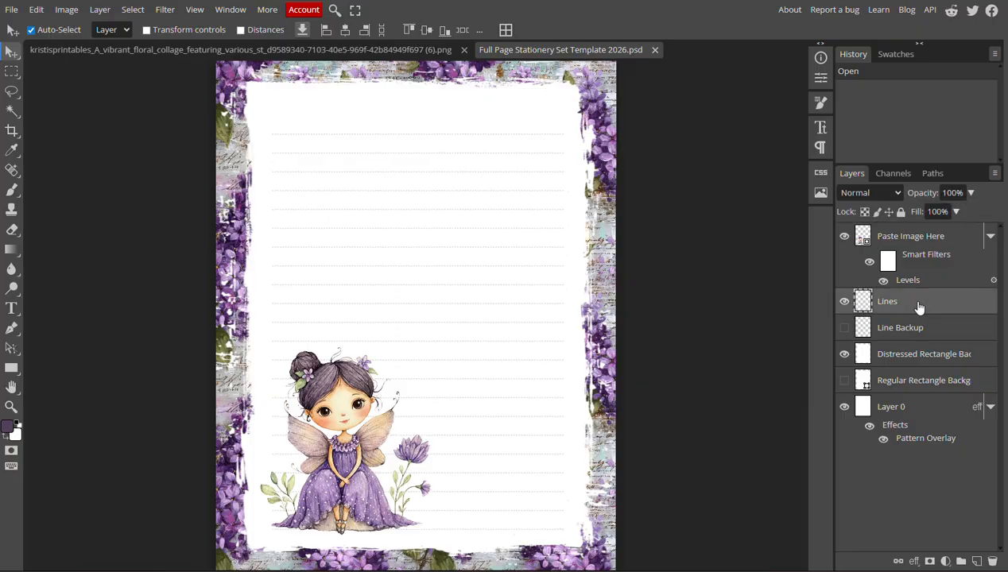
left_click(846, 303)
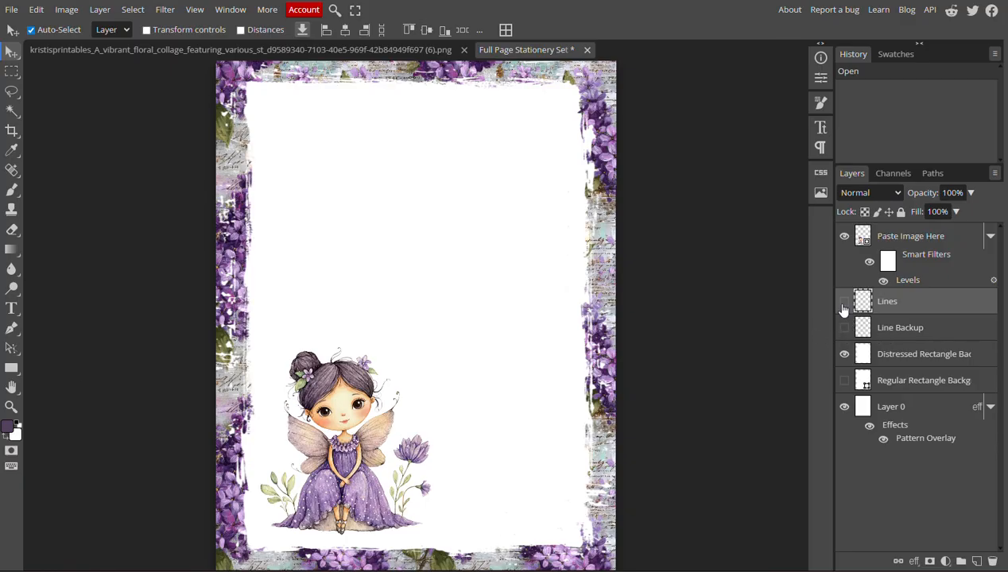
left_click(844, 303)
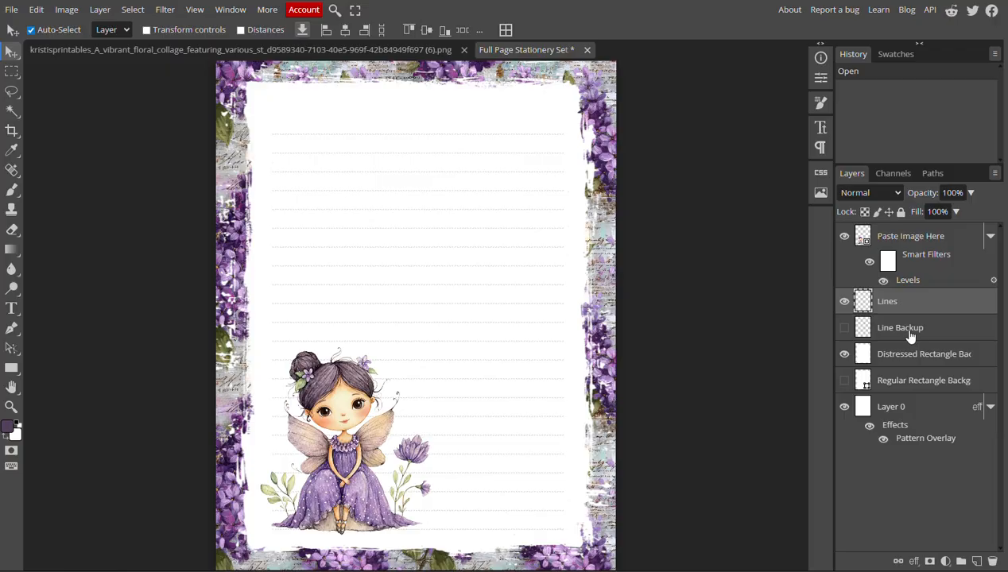
left_click(844, 303)
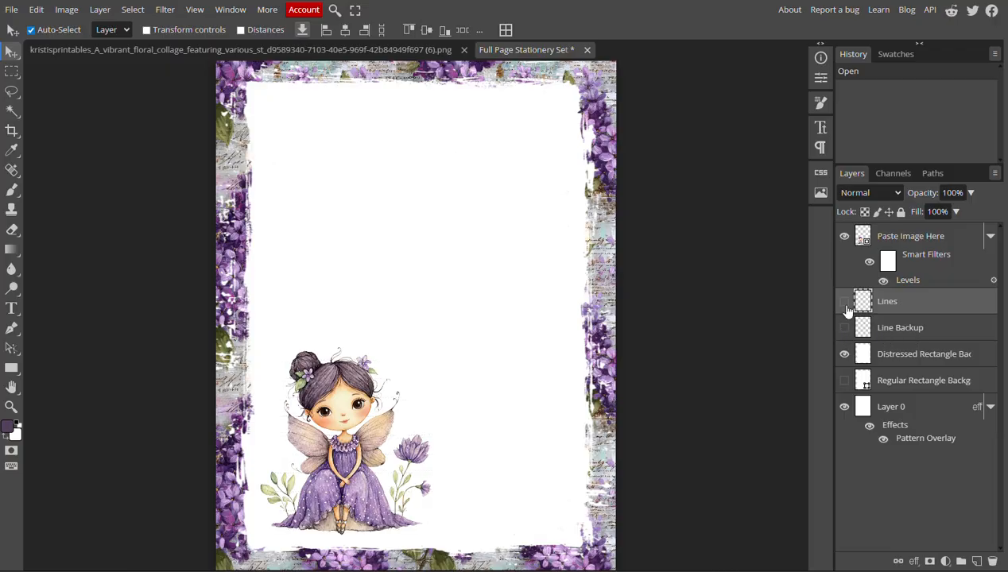
Show the Line Backup layer and duplicate it
left_click(845, 328)
left_click(901, 337)
right_click(902, 337)
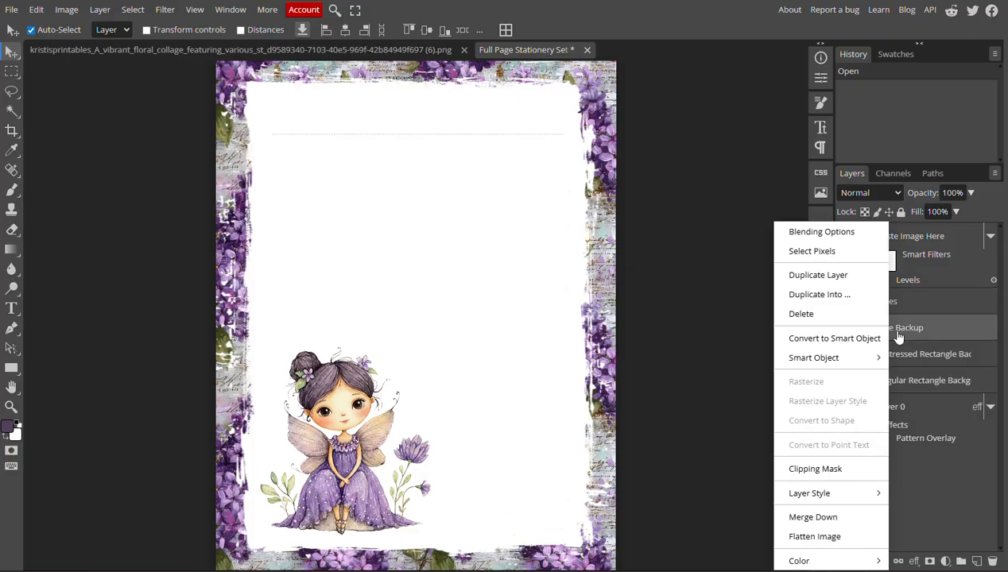
left_click(817, 275)
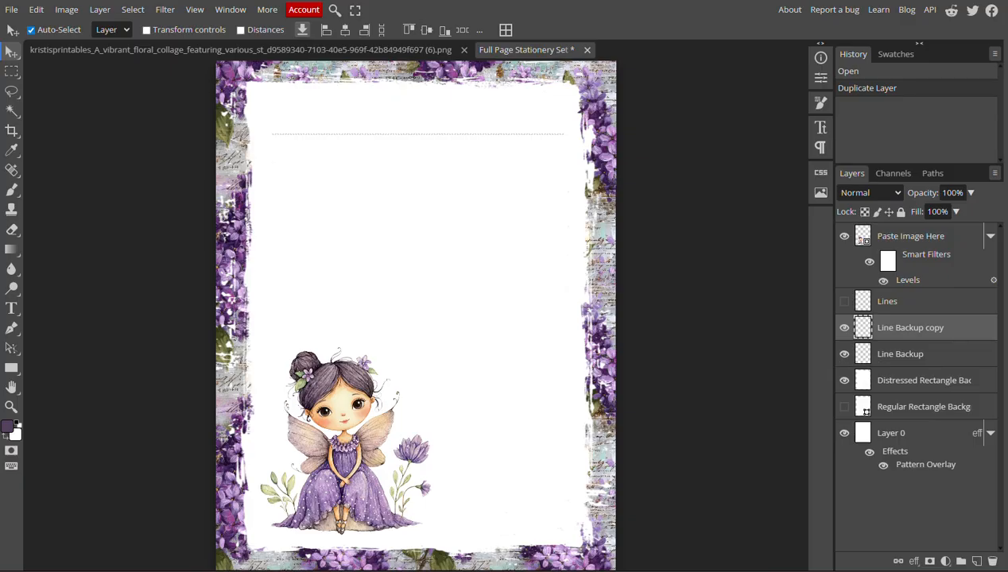
Nudge the Line Backup copy straight down to form a second dotted writing line below the first
key("Down")
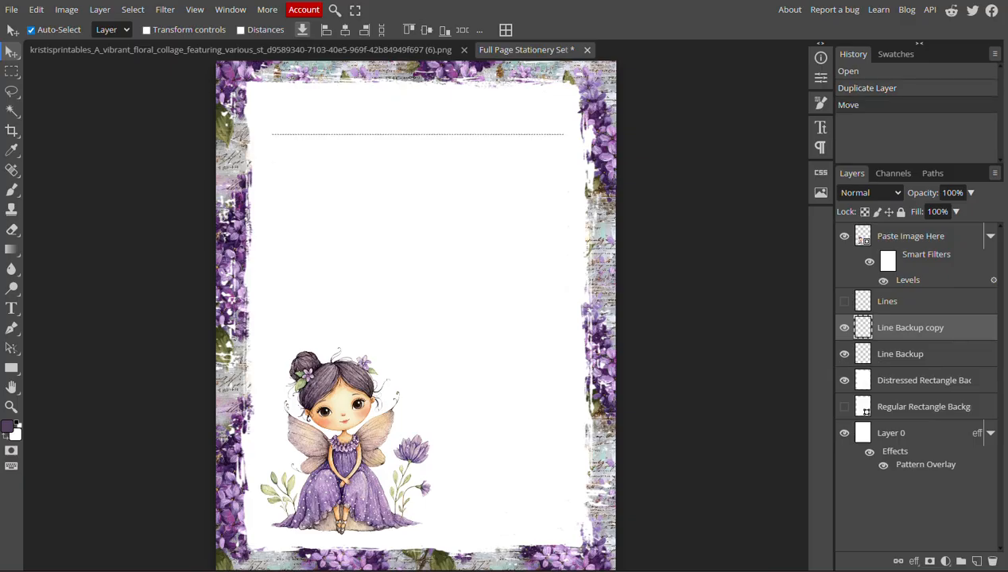
key("Down")
key("Down")
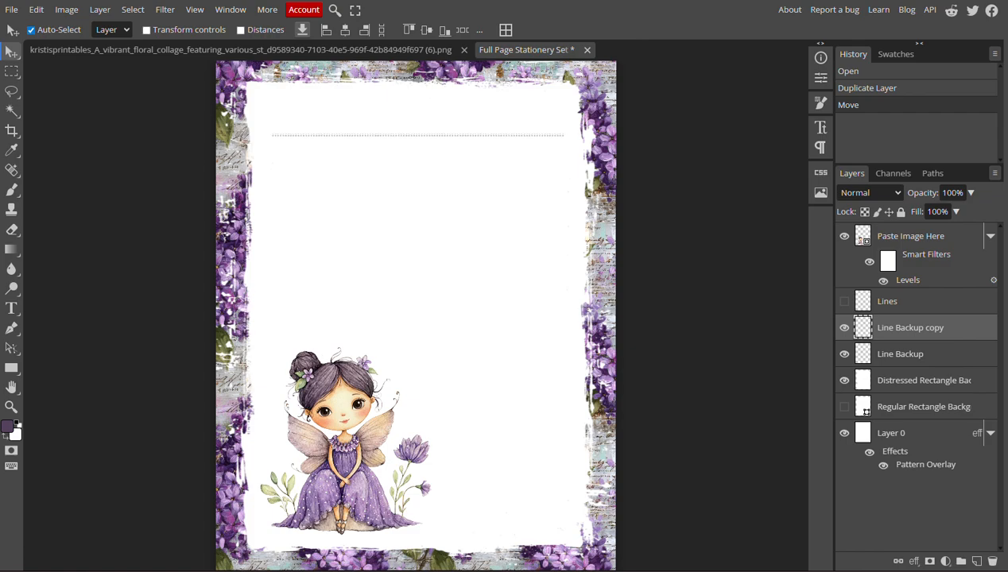
key("Down")
key("Down")
key("Down")
key("Down")
key("Down")
key("Down")
key("Down")
key("Down")
key("Down")
key("Down")
key("Down")
key("Down")
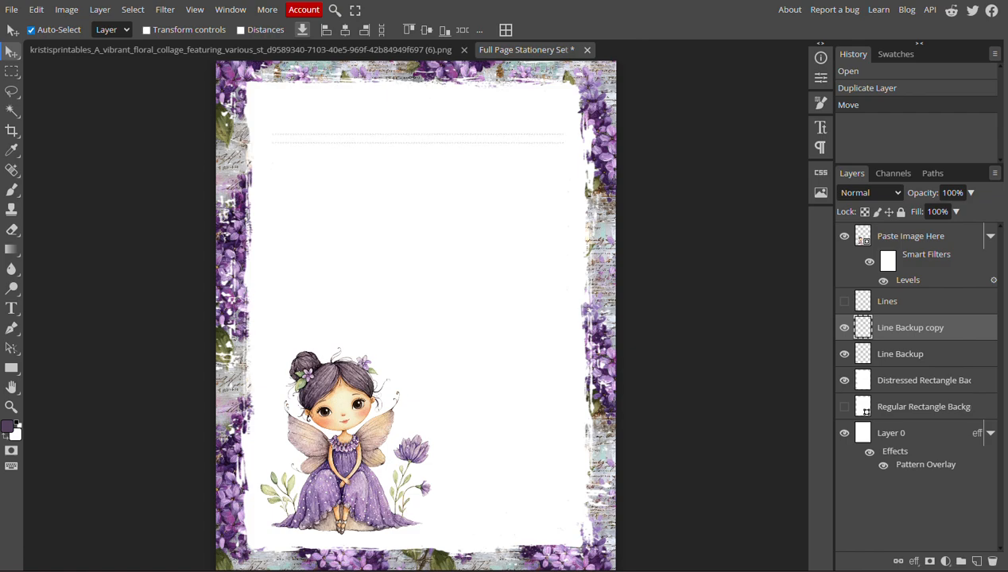
key("Down")
key("Down")
key("Down")
key("Down")
key("Down")
key("Down")
key("Down")
key("Down")
key("Down")
key("Down")
key("Down")
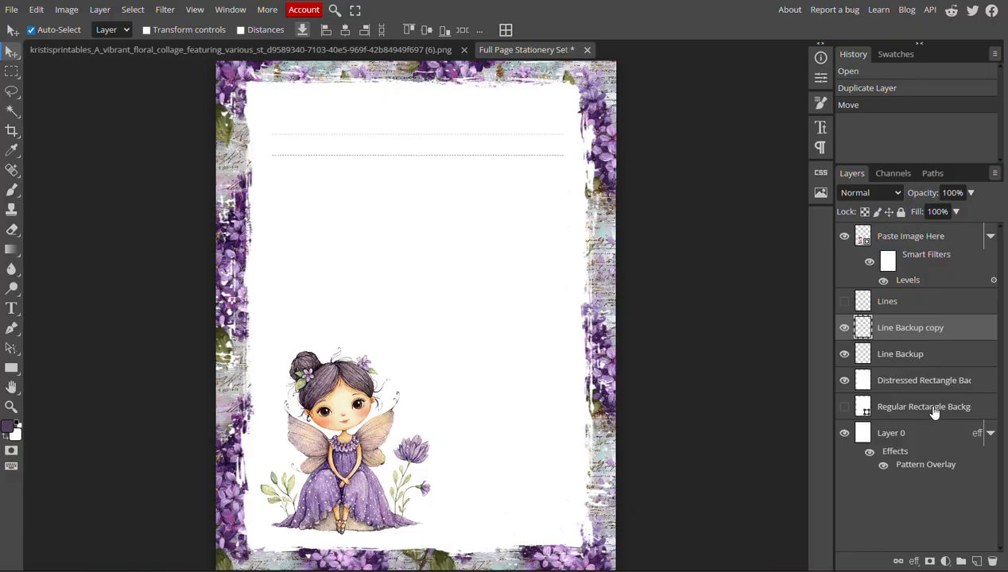
Delete the Line Backup copy layer and hide the original Line Backup layer
right_click(947, 336)
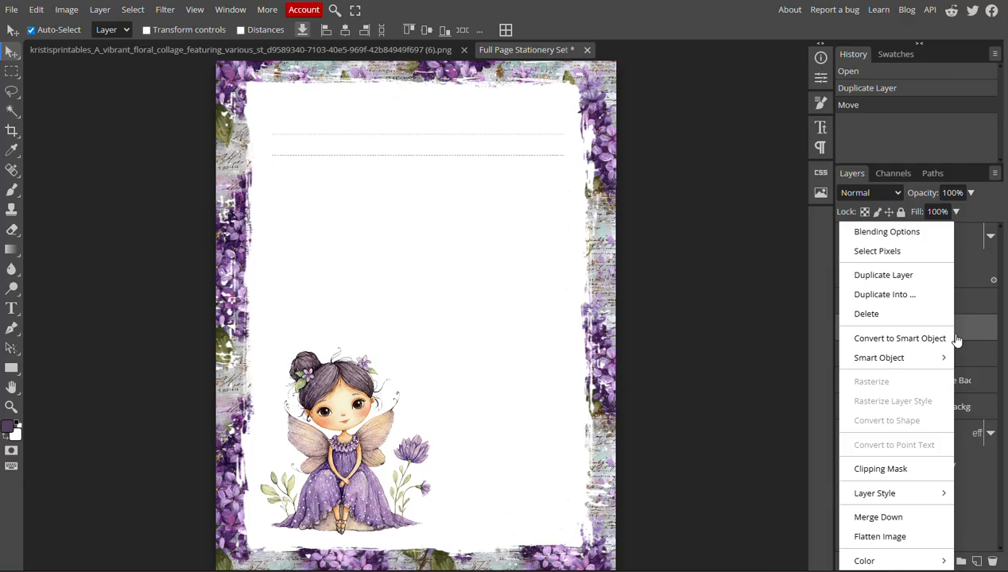
left_click(879, 314)
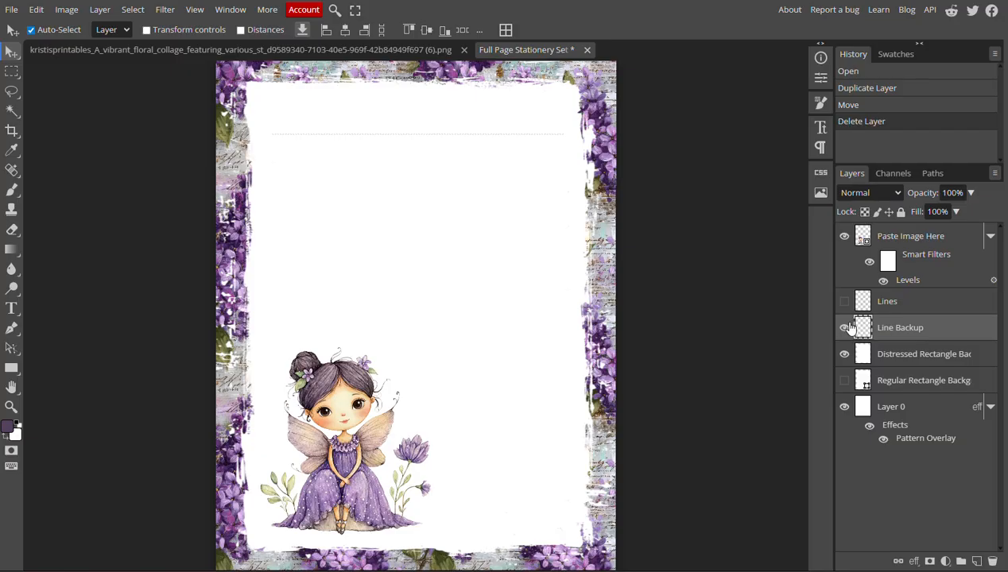
left_click(846, 327)
Open the contents of the Paste Image Here smart object and save them back to the template
left_click(907, 237)
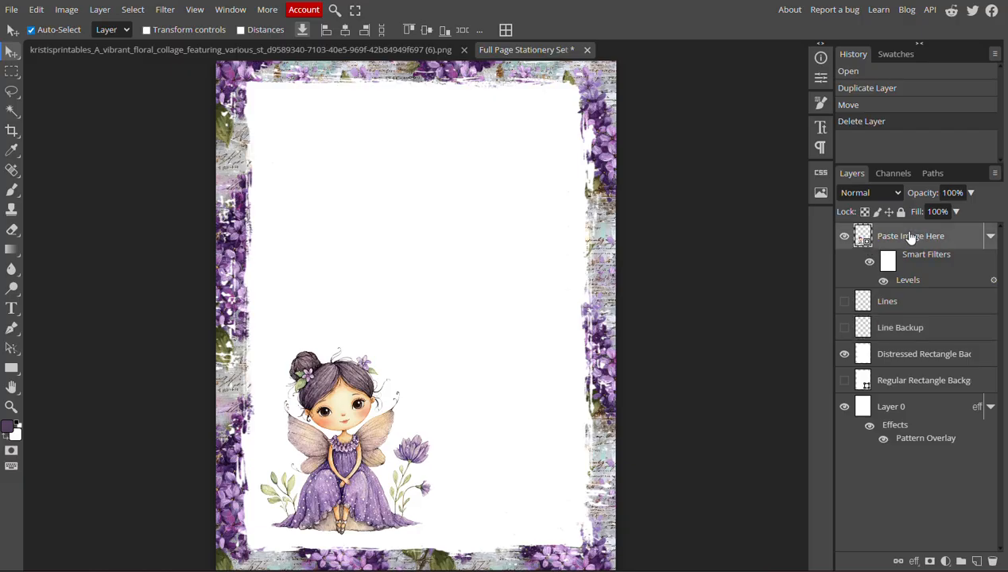
double_click(865, 239)
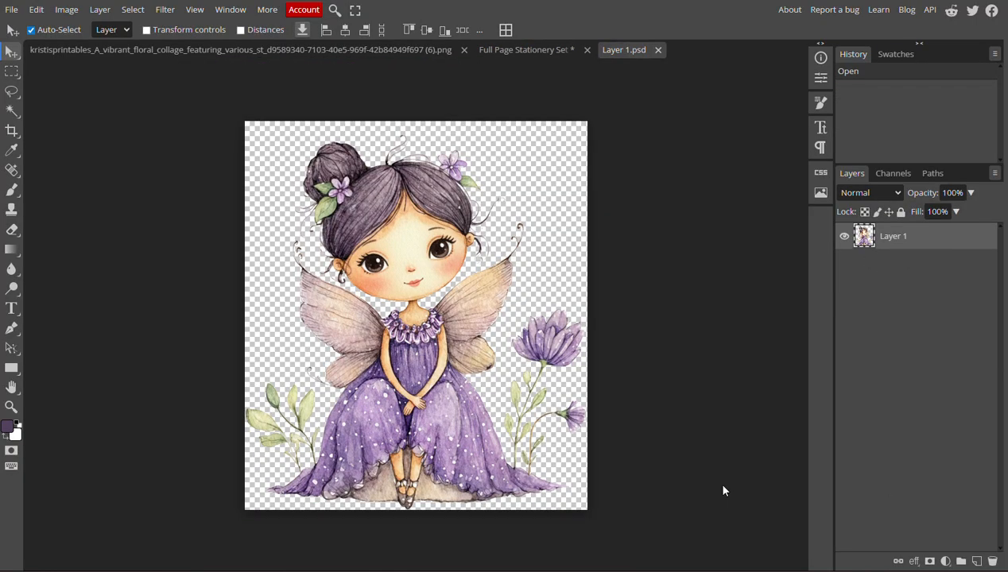
left_click(11, 10)
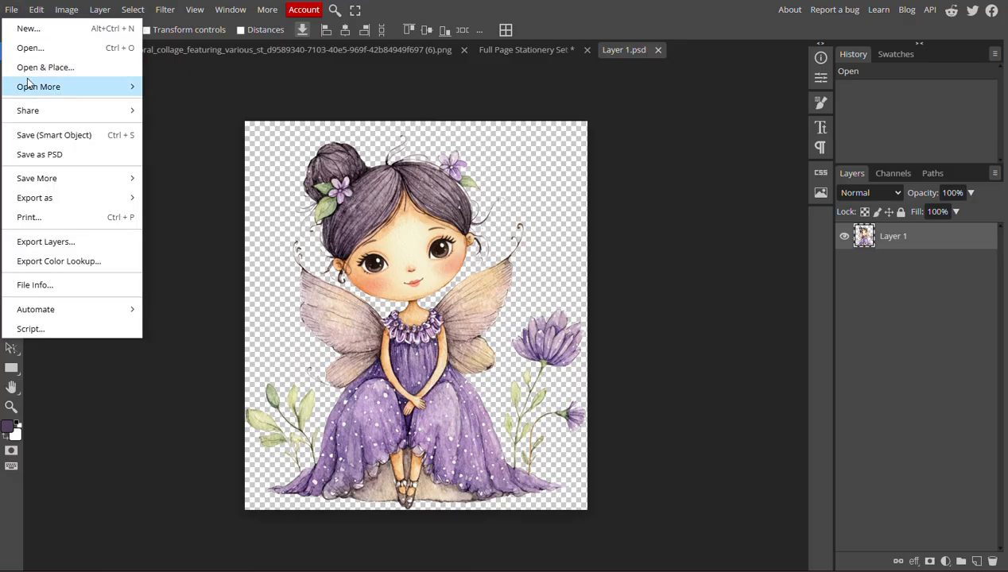
left_click(34, 137)
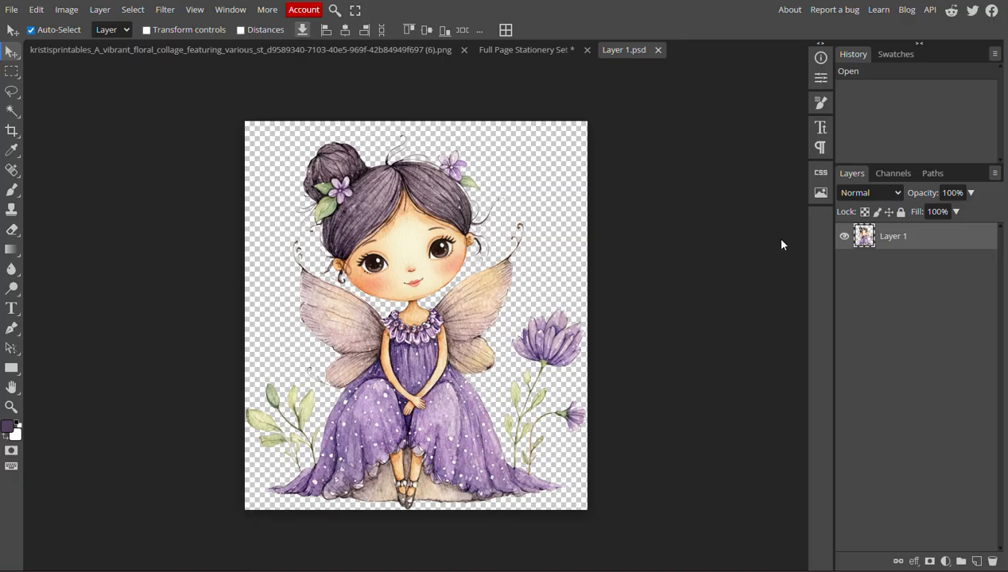
Hide the fairy's Layer 1 in the smart object and close Layer 1.psd, discarding the unsaved change
left_click(845, 238)
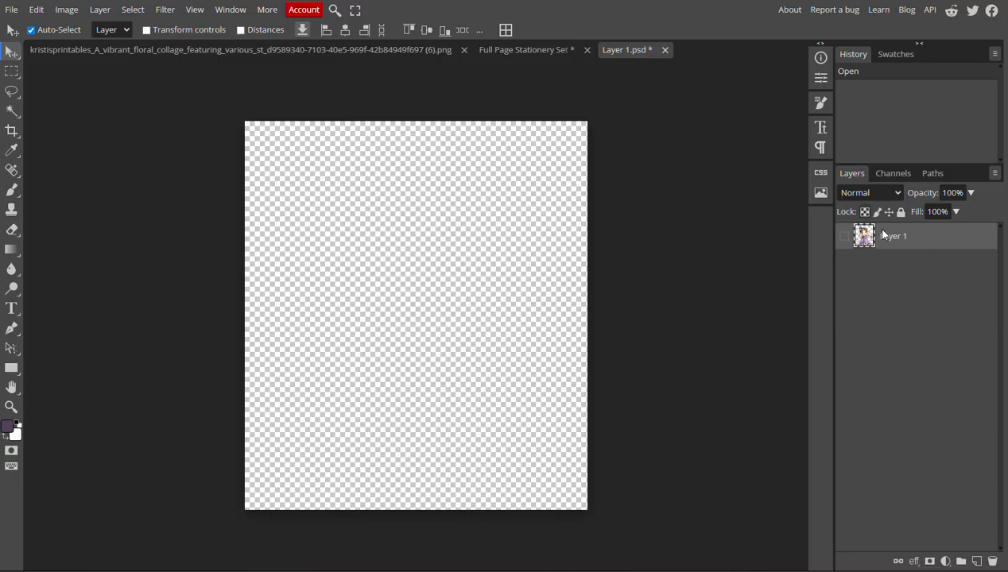
left_click(665, 50)
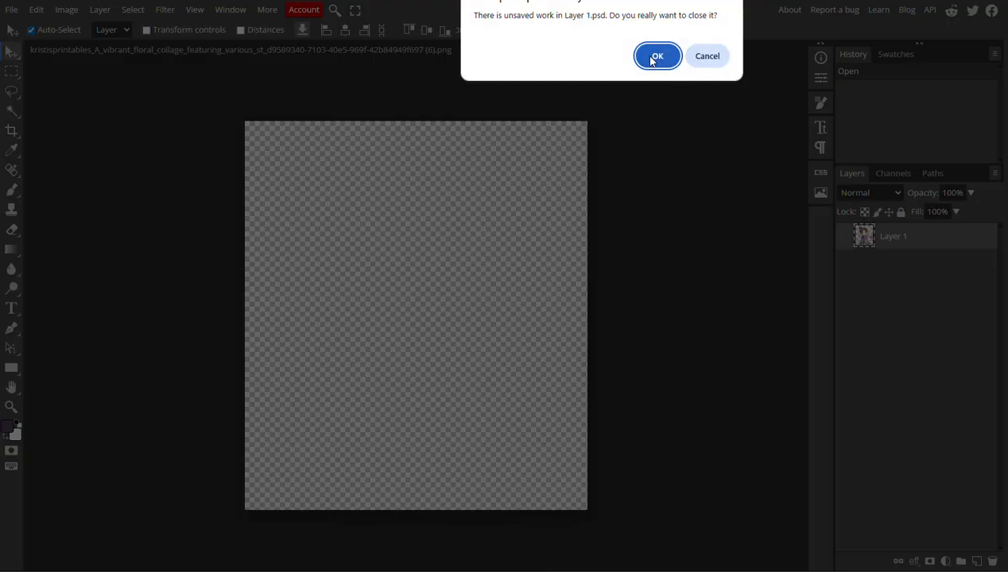
left_click(655, 57)
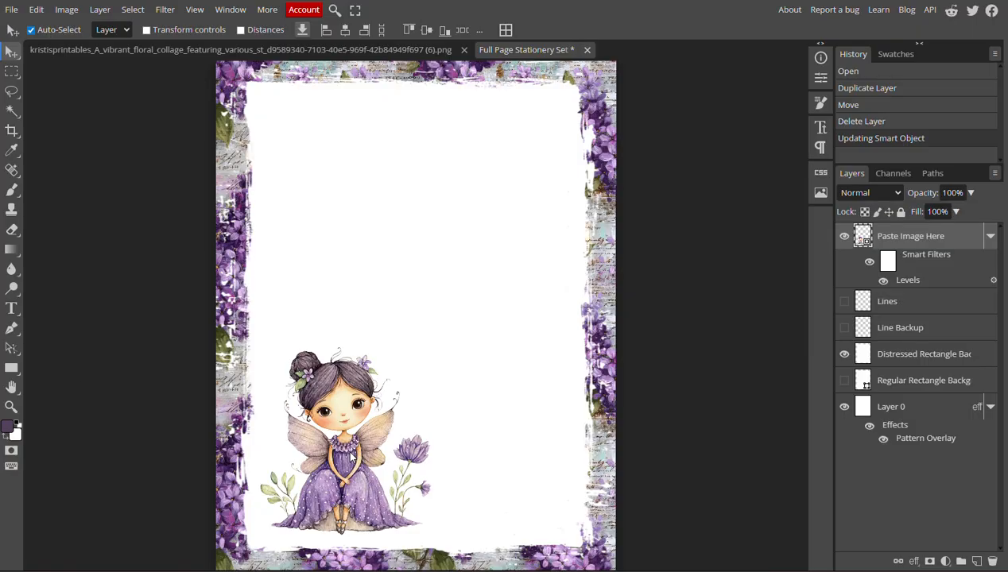
Try the Distressed Rectangle Background layer at 77% and 50% opacity, and restore it to 100%
left_click(511, 129)
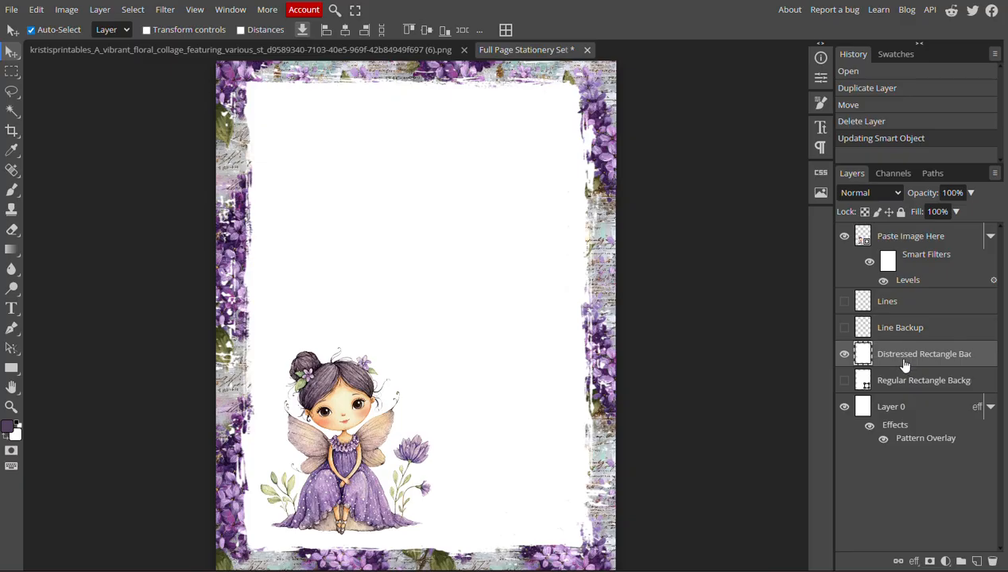
left_click(956, 212)
left_click_drag(974, 217, 959, 214)
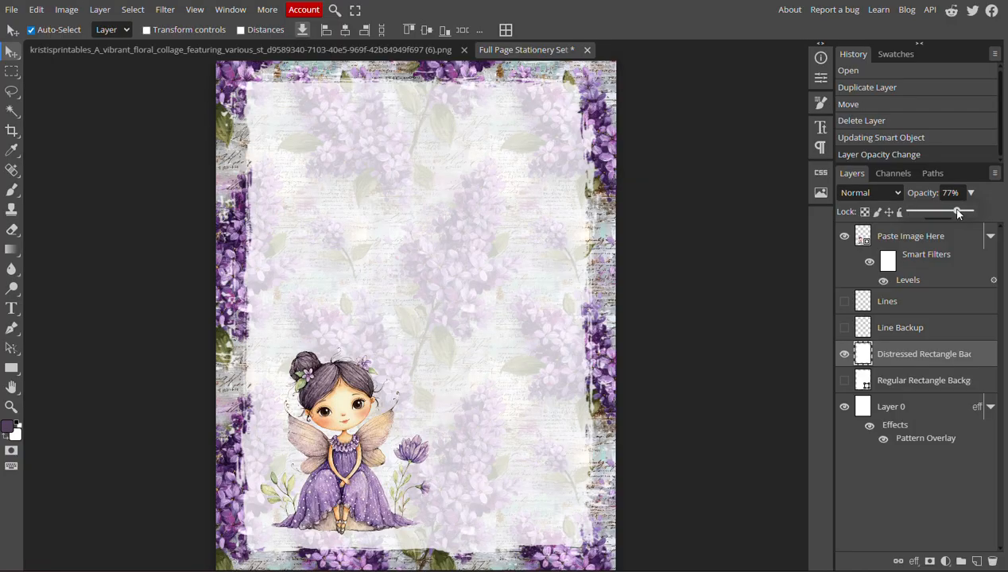
left_click_drag(958, 213, 943, 216)
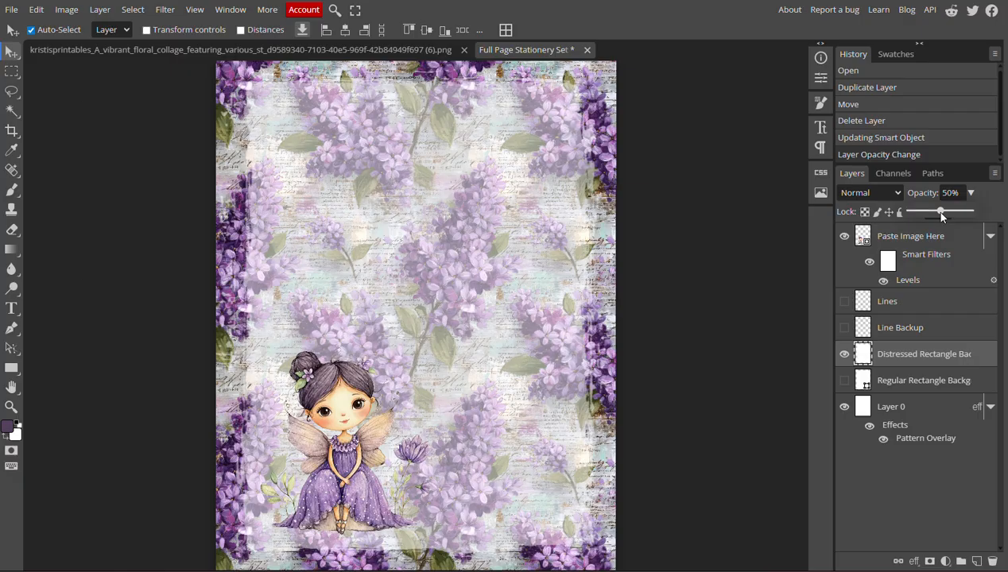
left_click_drag(941, 212, 990, 219)
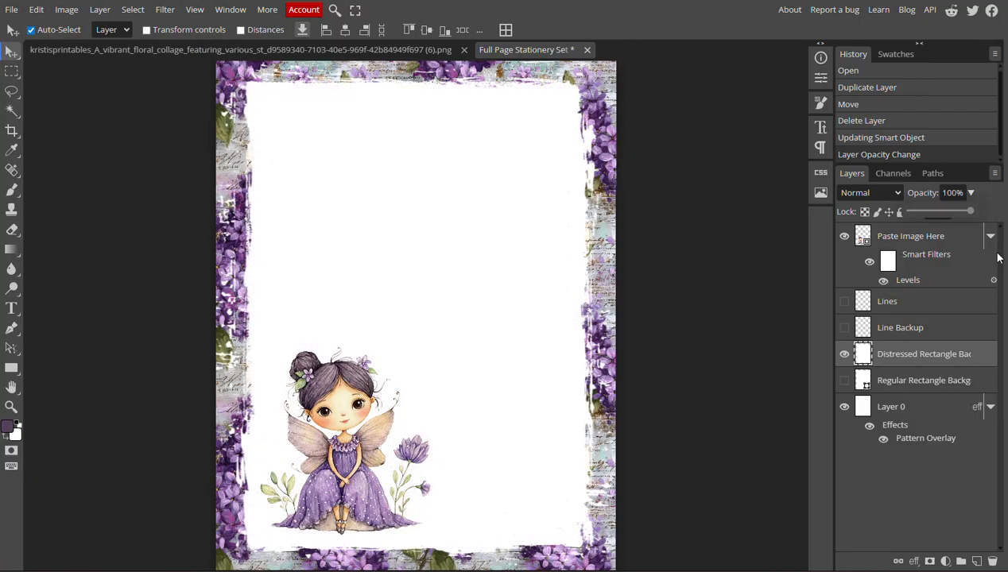
Swap the Distressed Rectangle Background for the Regular Rectangle Background and set its opacity to 76%
left_click(845, 354)
left_click(845, 380)
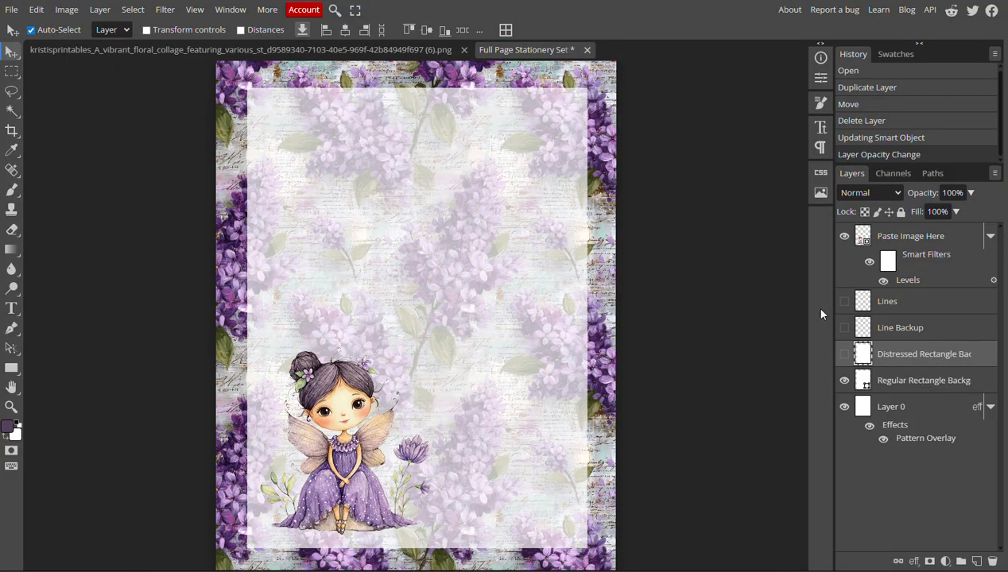
left_click(927, 388)
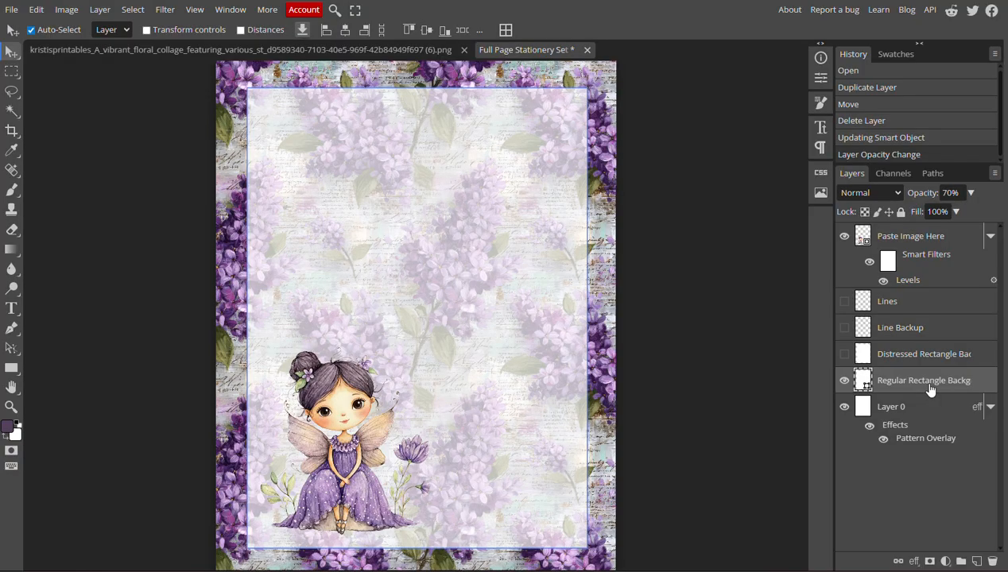
left_click(969, 193)
mouse_move(953, 215)
left_mouse_down()
mouse_move(982, 215)
mouse_move(943, 214)
mouse_move(957, 214)
left_mouse_up()
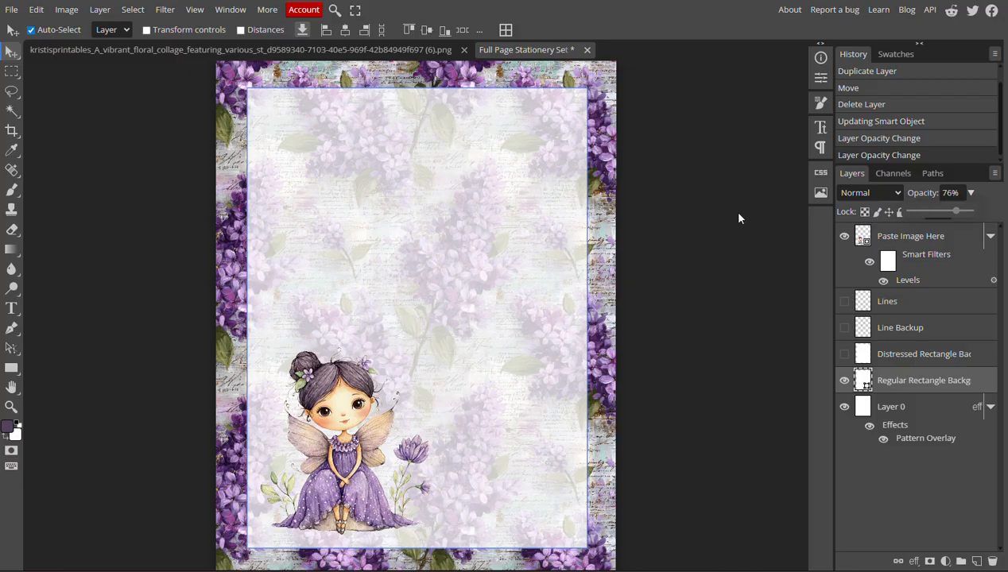
left_click(11, 13)
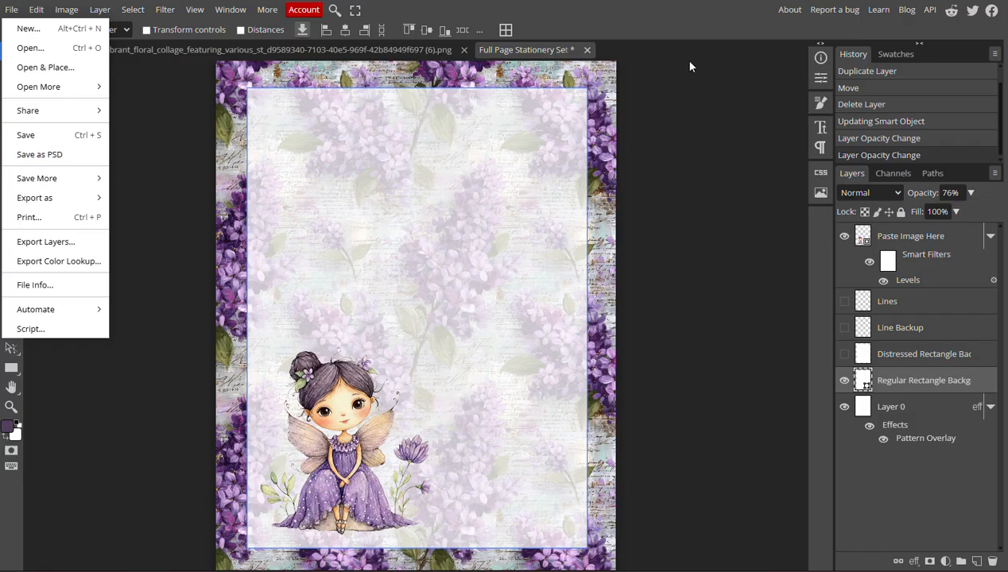
left_click(695, 88)
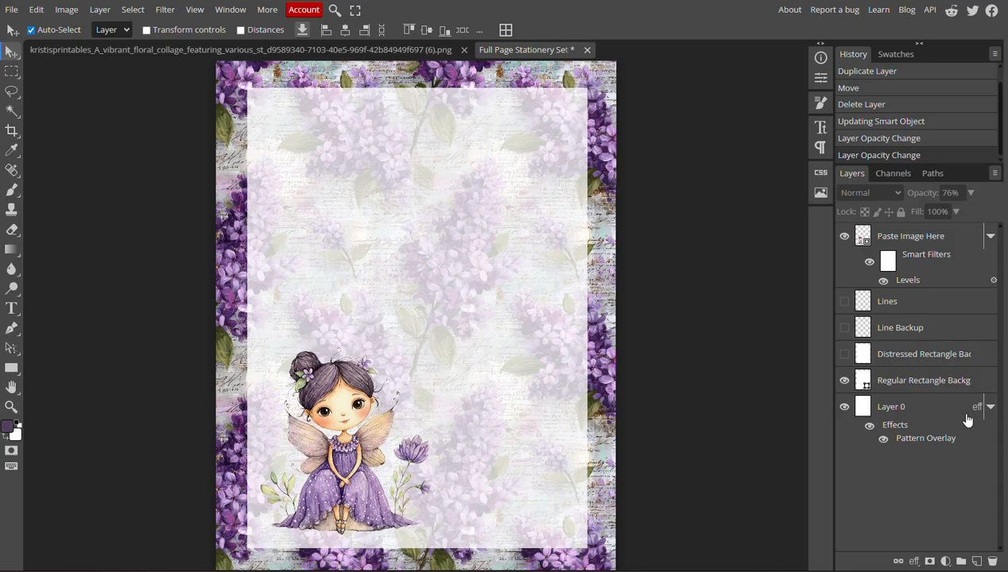
Define the floral sheet-music collage image as a new pattern and return to the Full Page Stationery Set template
left_click(914, 409)
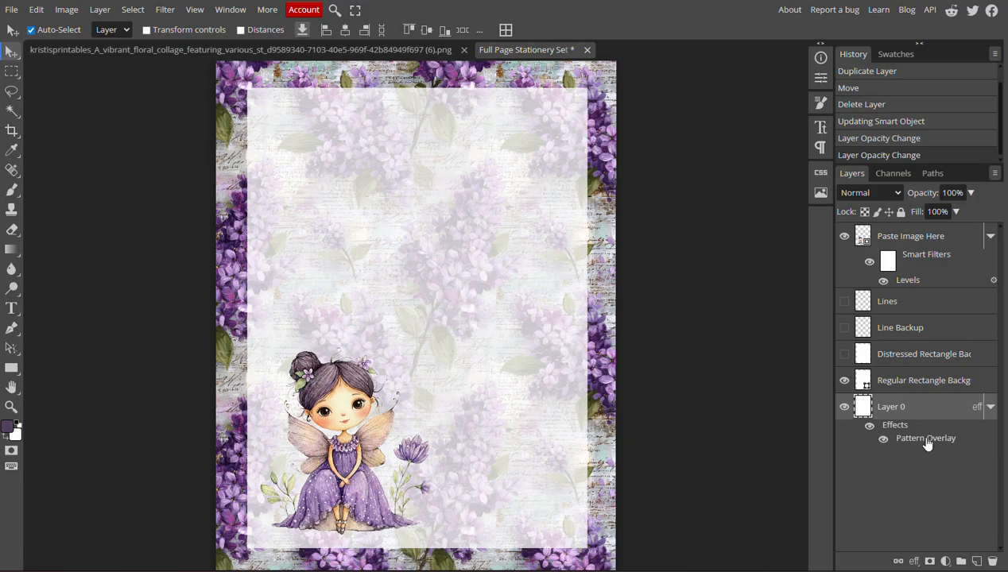
left_click(366, 50)
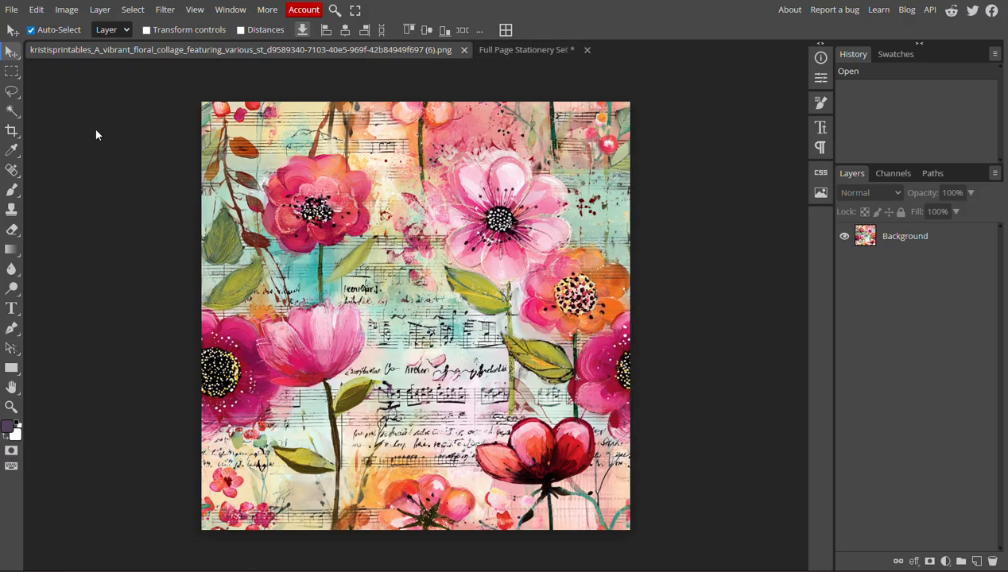
left_click(36, 10)
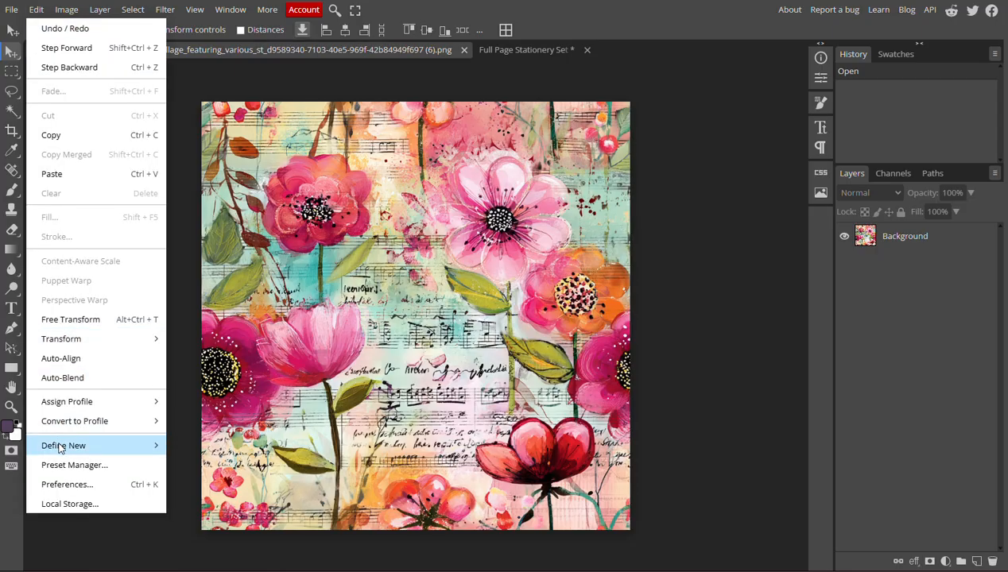
mouse_move(60, 449)
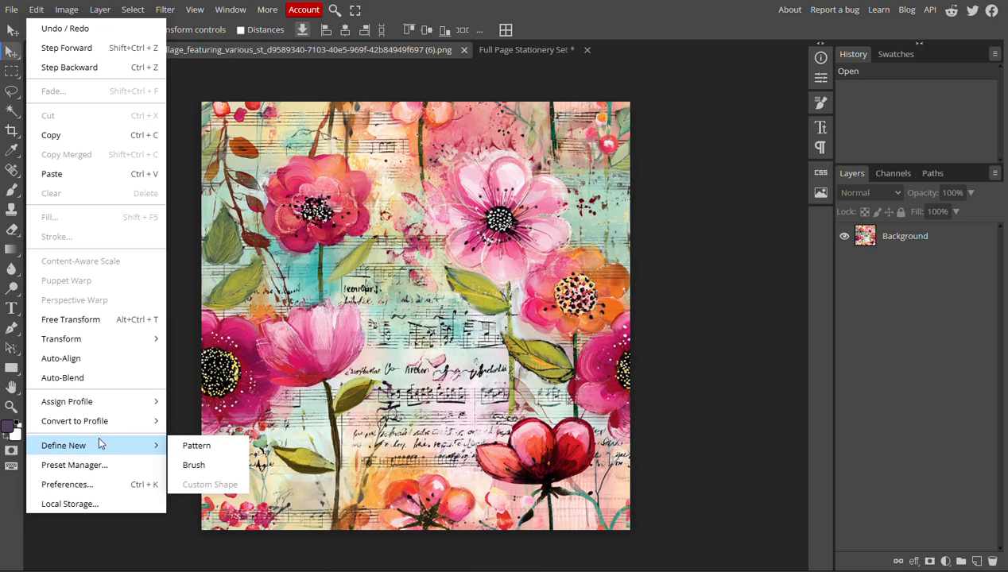
left_click(211, 445)
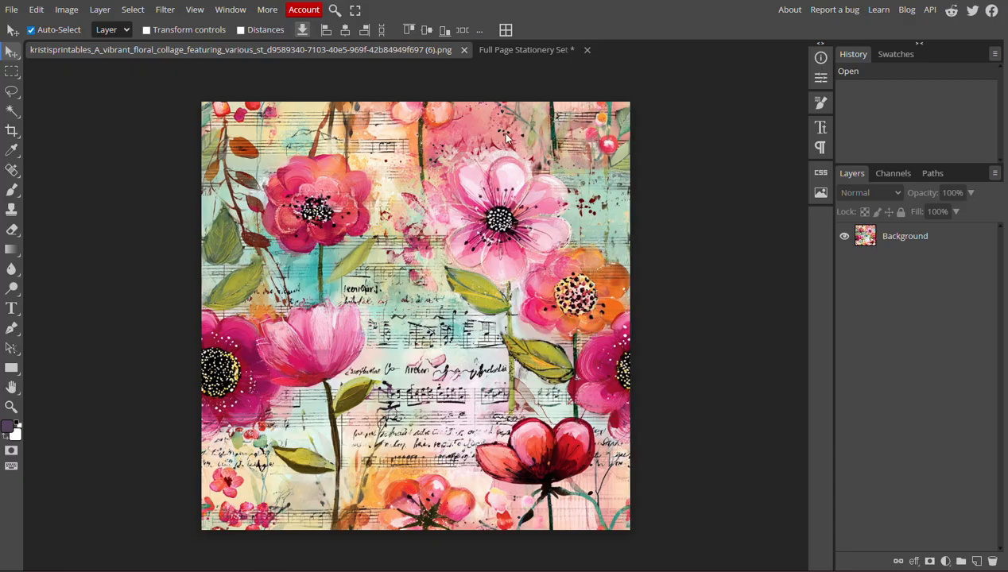
left_click(500, 49)
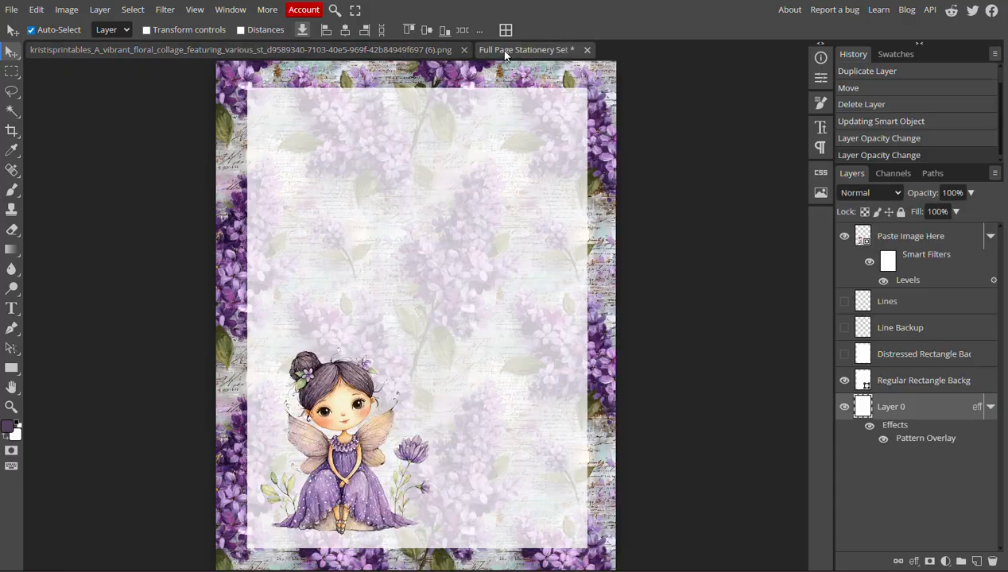
Replace Layer 0's pattern overlay with the new floral sheet-music pattern and set its scale to 196%
double_click(913, 444)
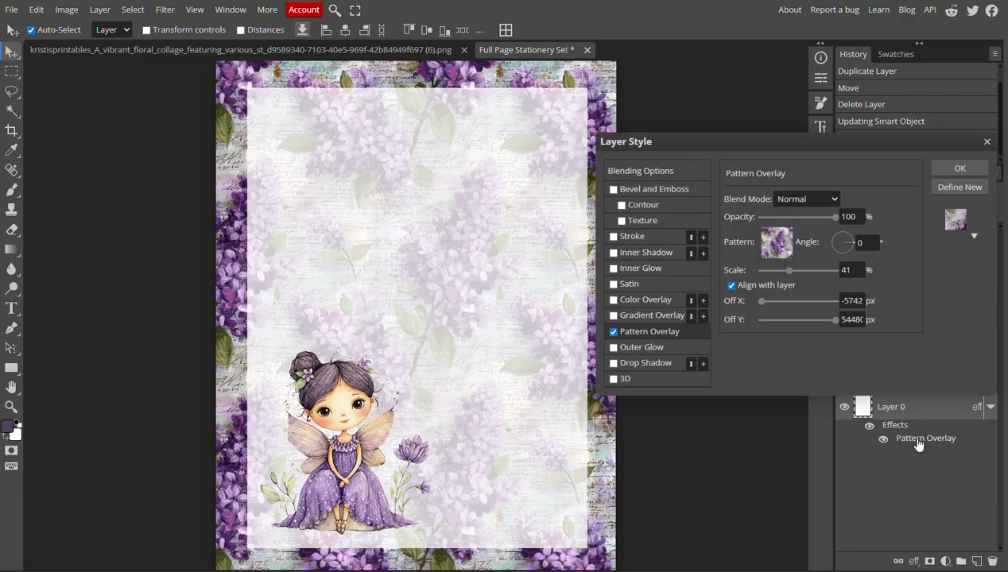
left_click(777, 242)
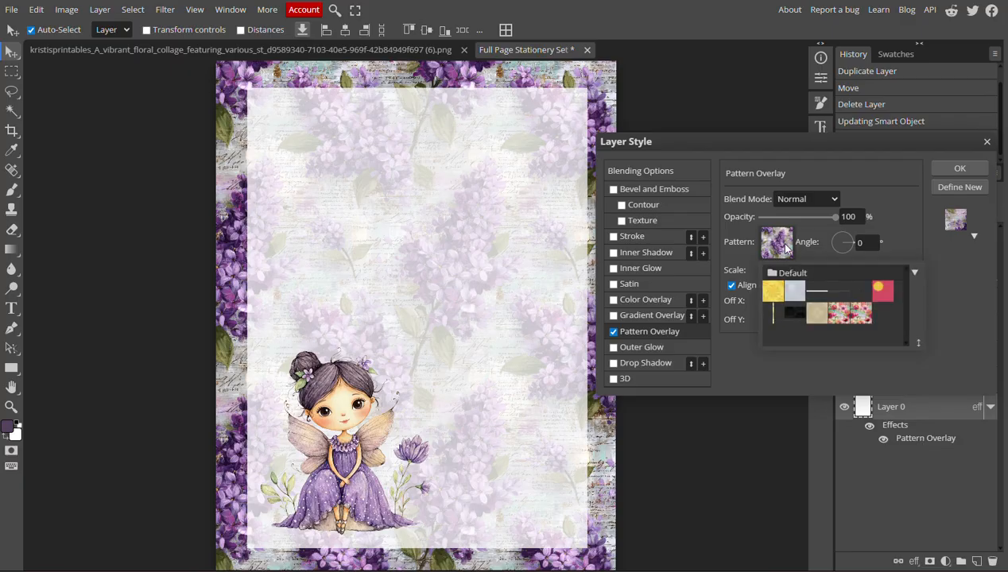
left_click(863, 318)
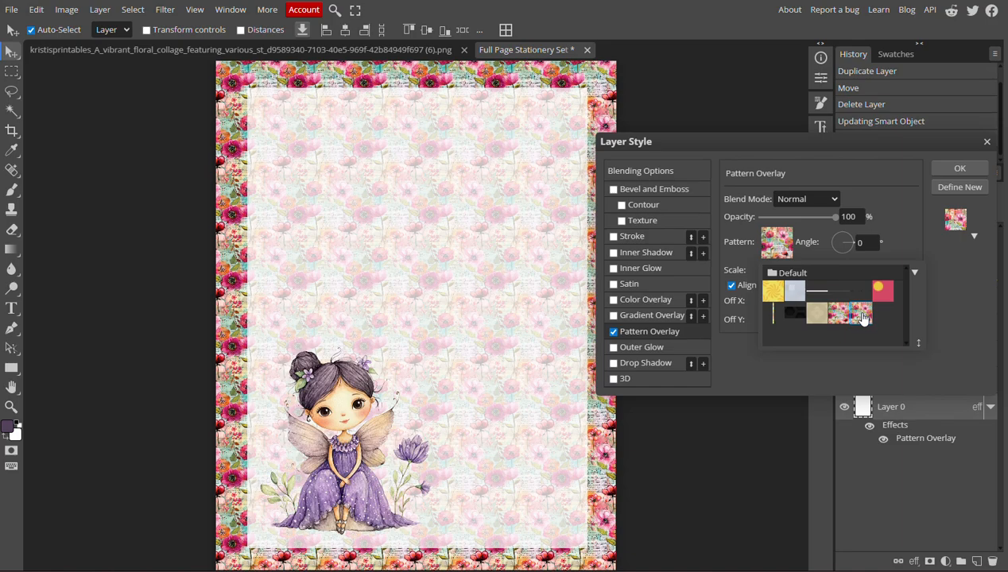
left_click(938, 318)
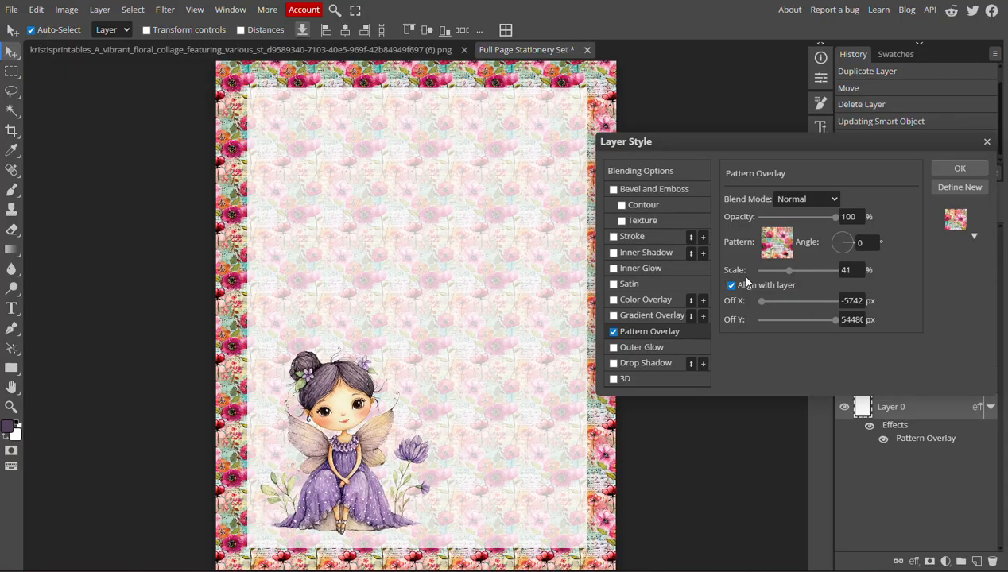
left_click_drag(789, 271, 814, 279)
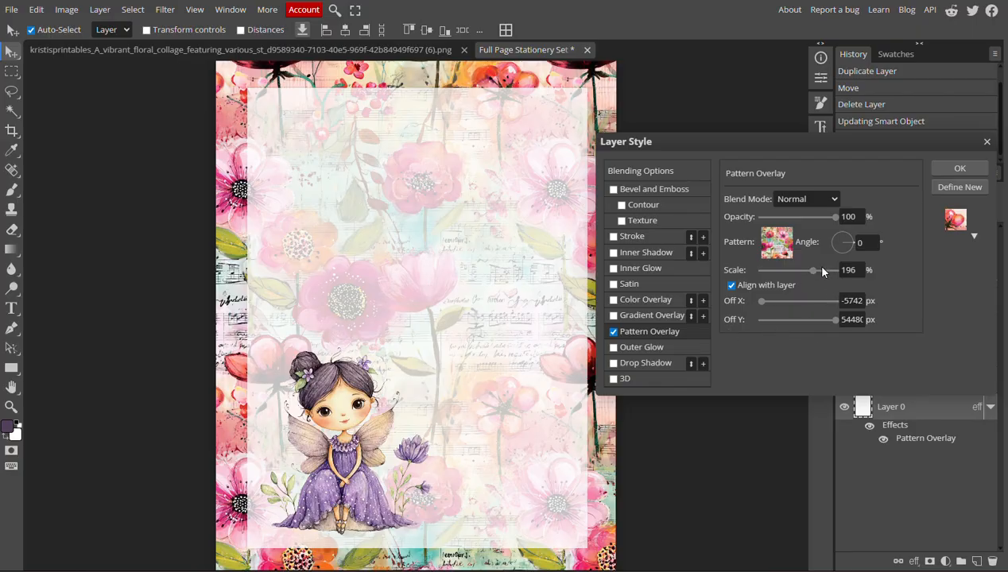
left_click(946, 170)
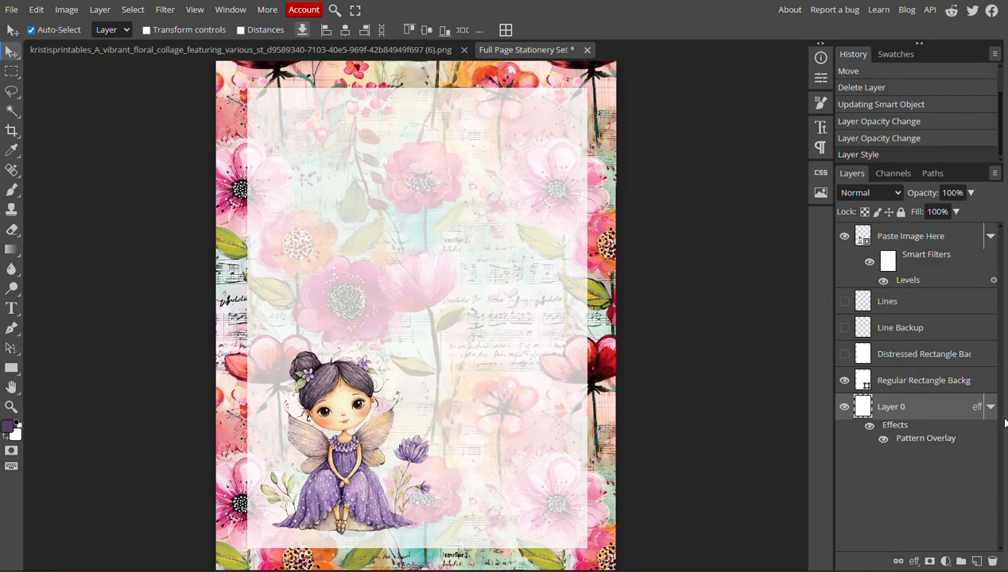
Shift Layer 0's floral pattern overlay slightly upward on the page and apply the new position
double_click(938, 438)
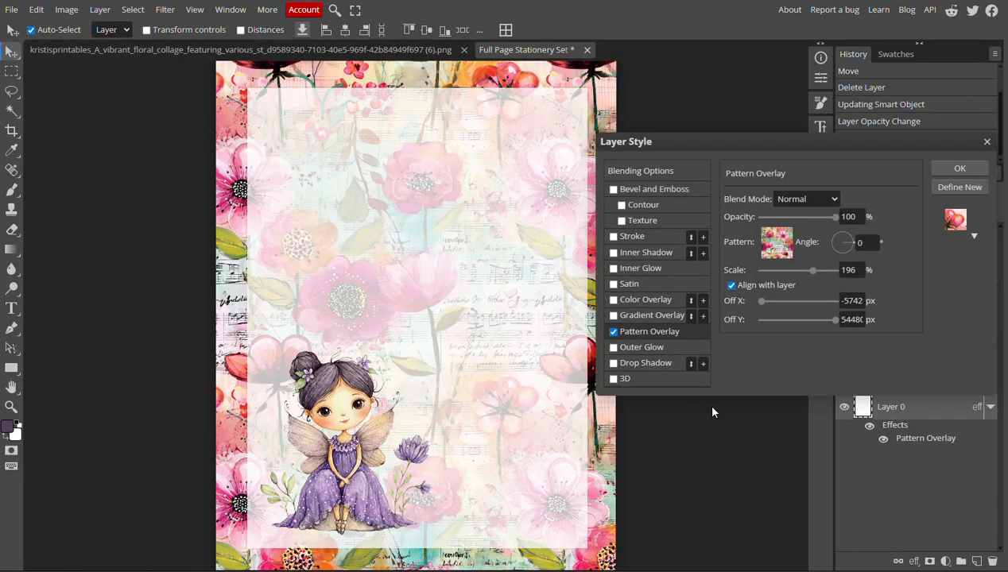
left_click_drag(745, 150, 794, 151)
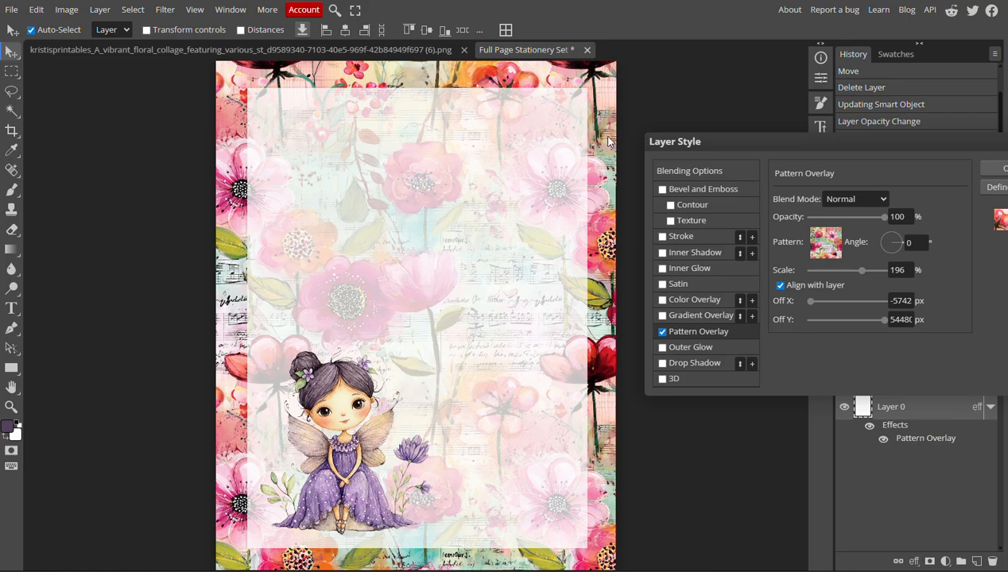
left_click_drag(605, 128, 608, 106)
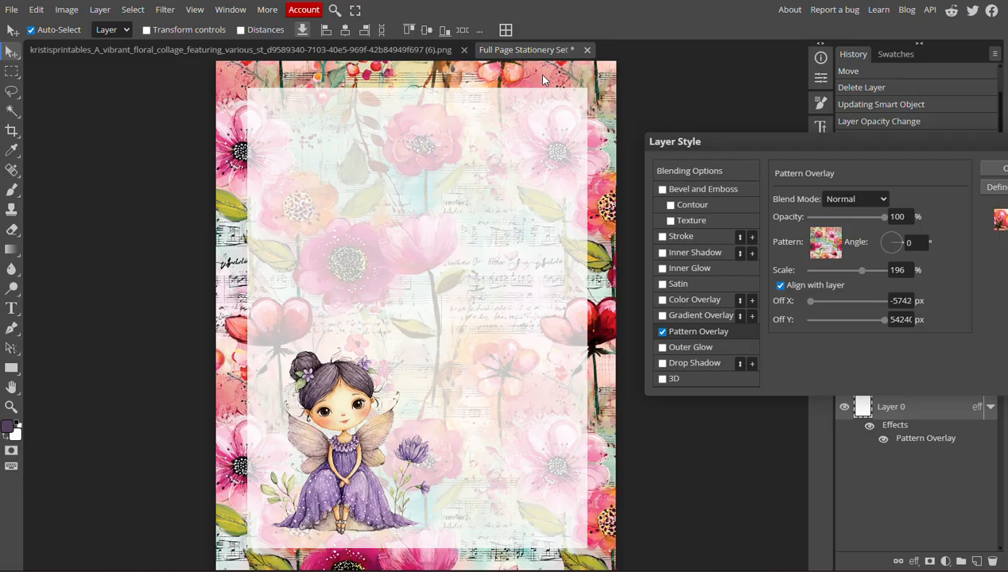
left_click(998, 172)
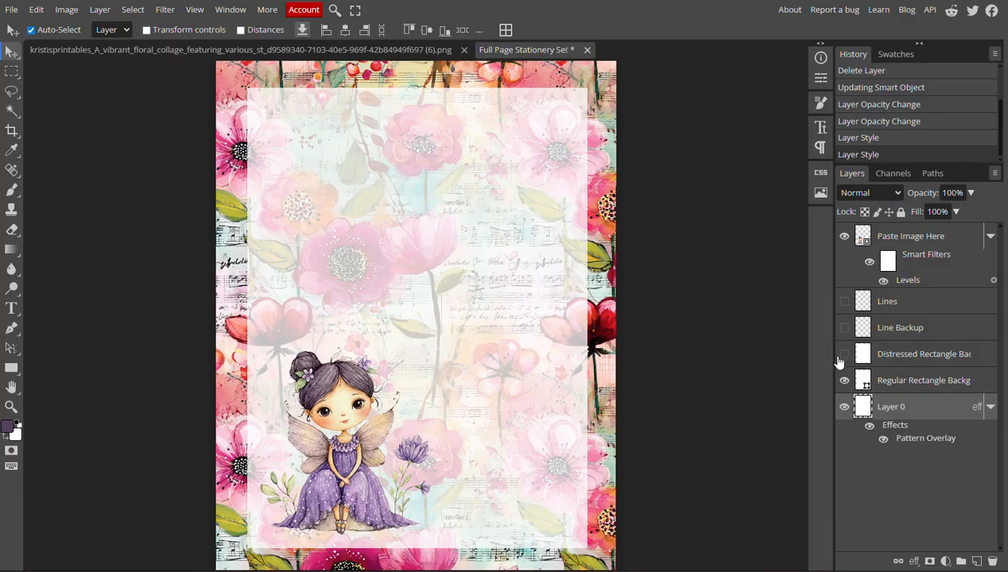
Show the Distressed Rectangle Background layer and hide the Regular Rectangle Background layer
left_click(845, 353)
left_click(845, 380)
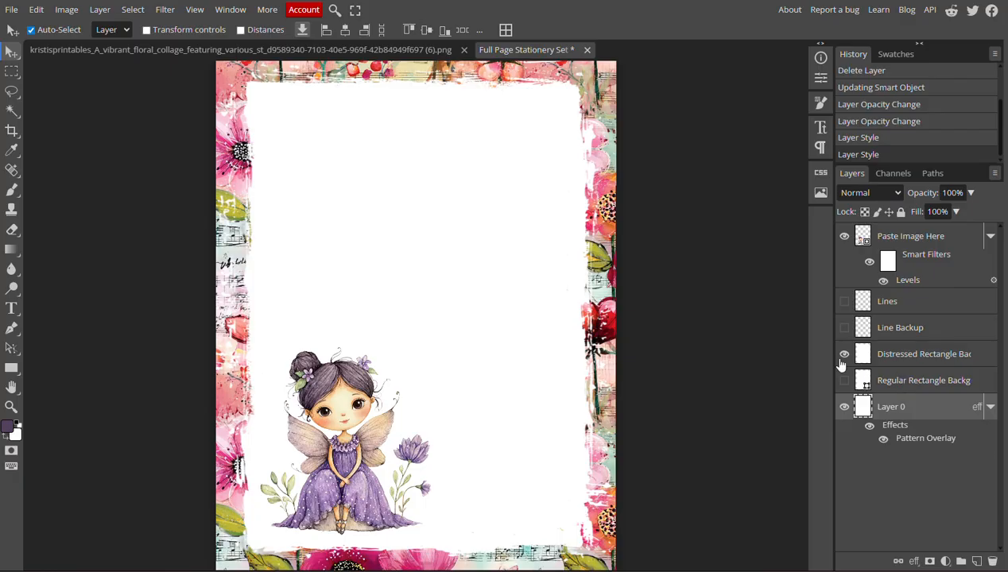
left_click(845, 380)
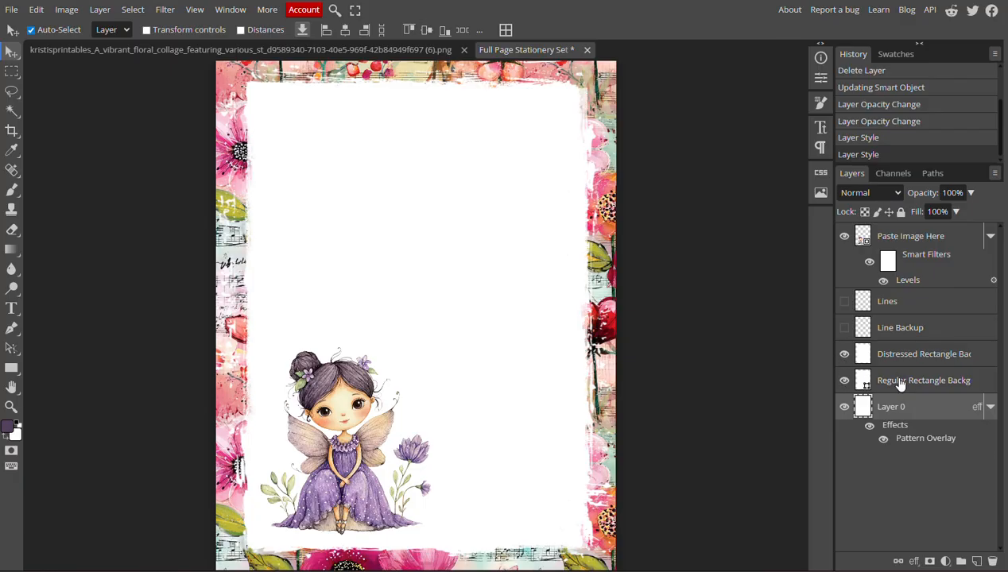
left_click(891, 381)
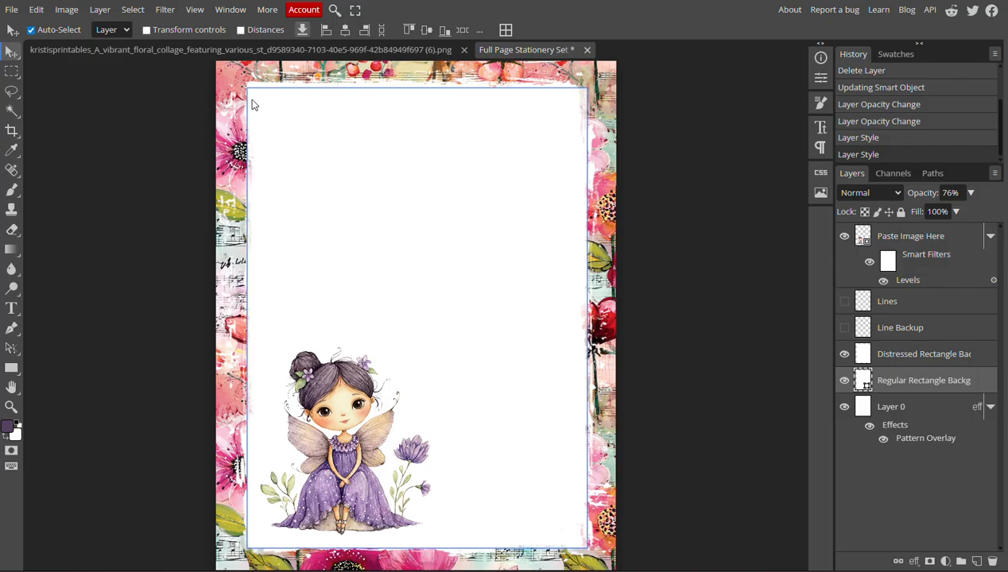
left_click(845, 380)
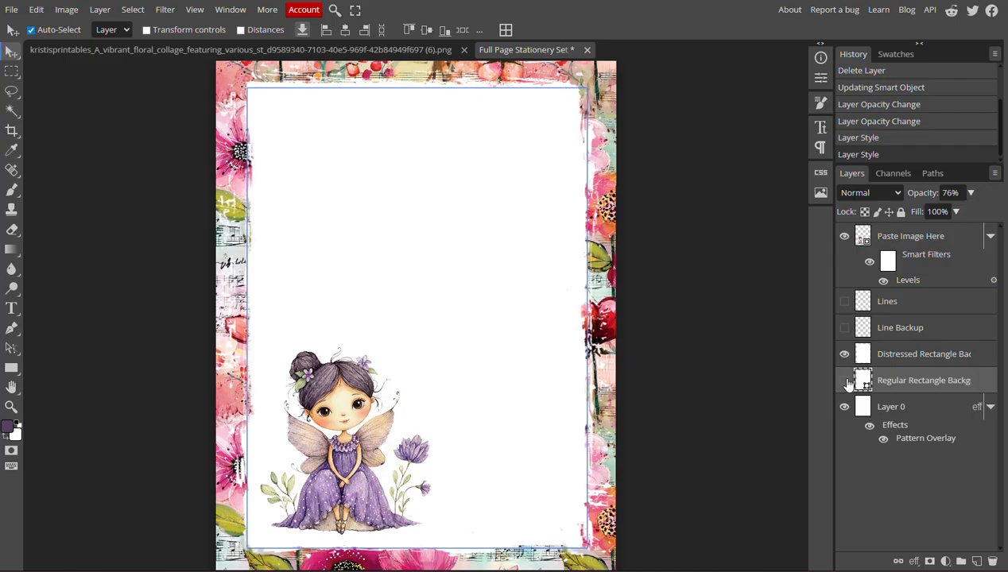
Set the Distressed Rectangle Background's opacity to 100% and show the Lines layer
left_click(915, 359)
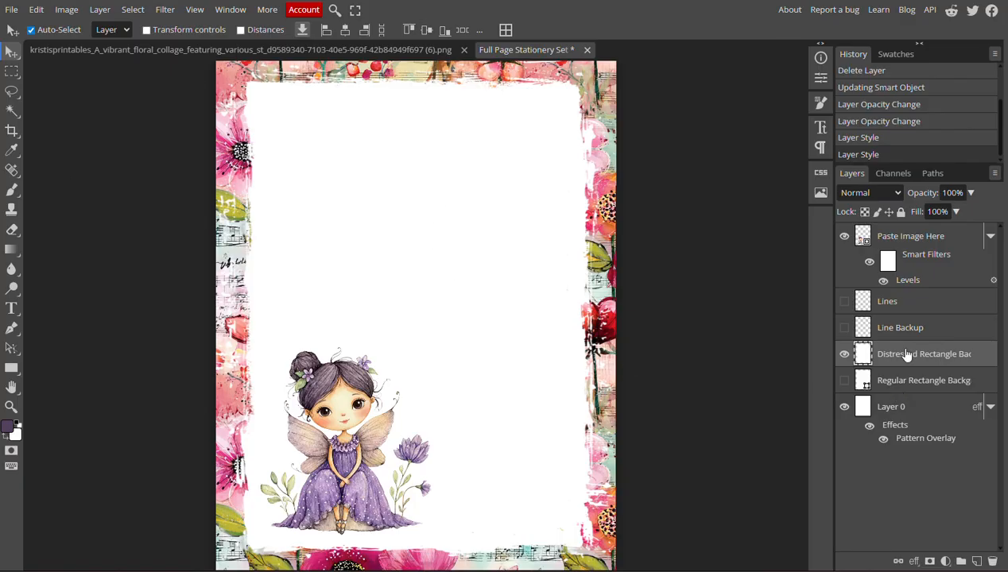
left_click(970, 193)
mouse_move(971, 213)
left_mouse_down()
mouse_move(960, 213)
mouse_move(986, 213)
left_mouse_up()
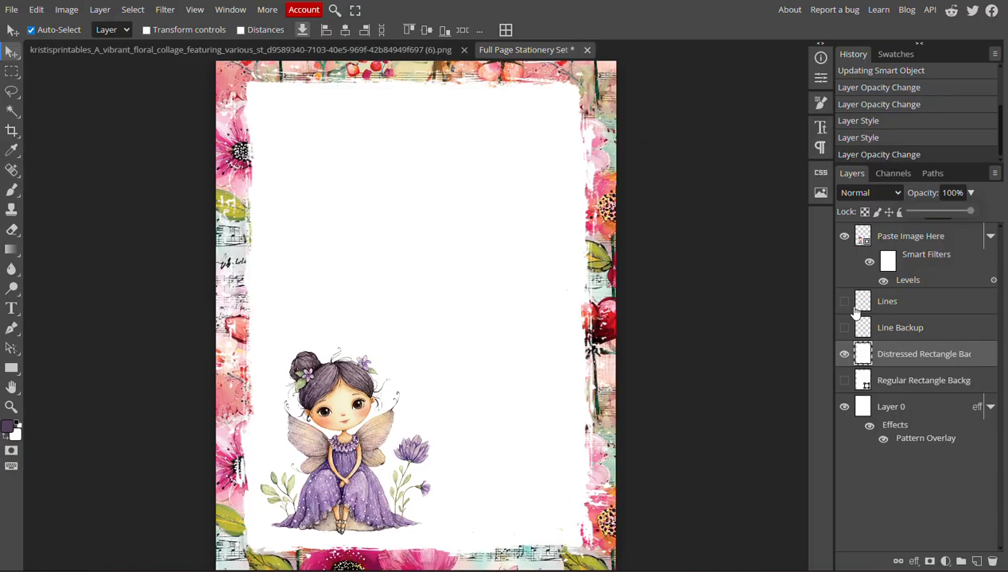
left_click(845, 302)
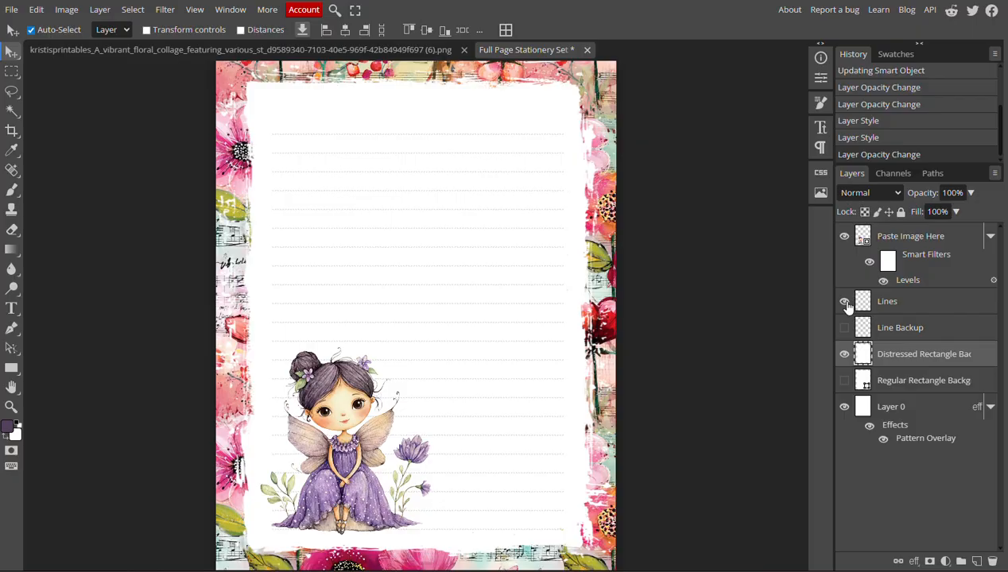